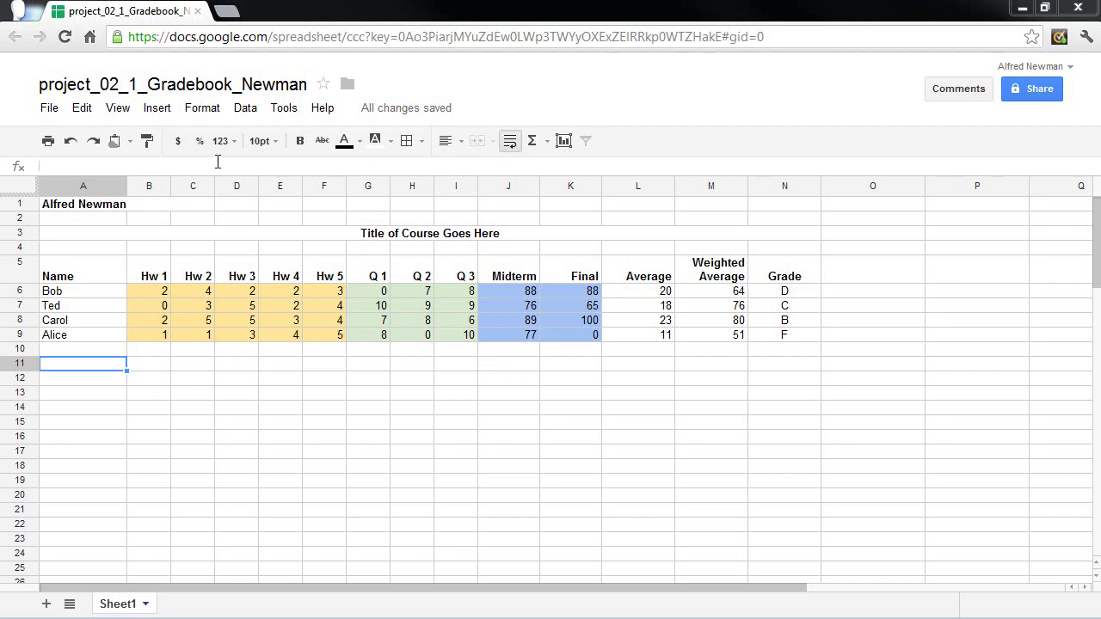
Start inserting a chart and set its first data range to Sheet1!A5:A9, the Name column with its header.
{"action": "left_click", "coordinate": [160, 114]}
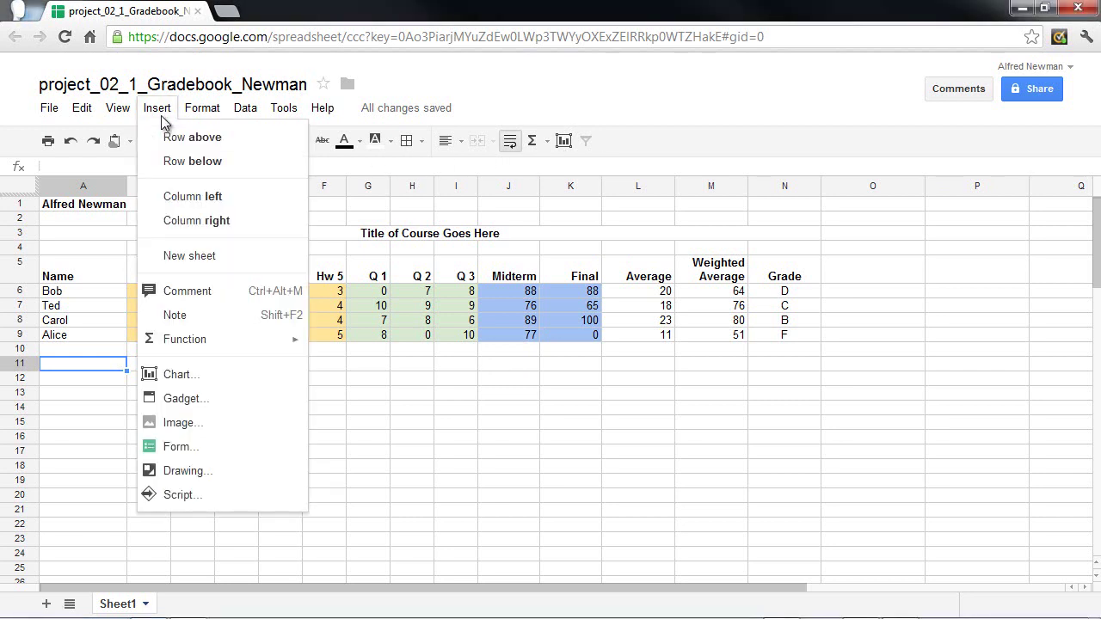
{"action": "left_click", "coordinate": [245, 379]}
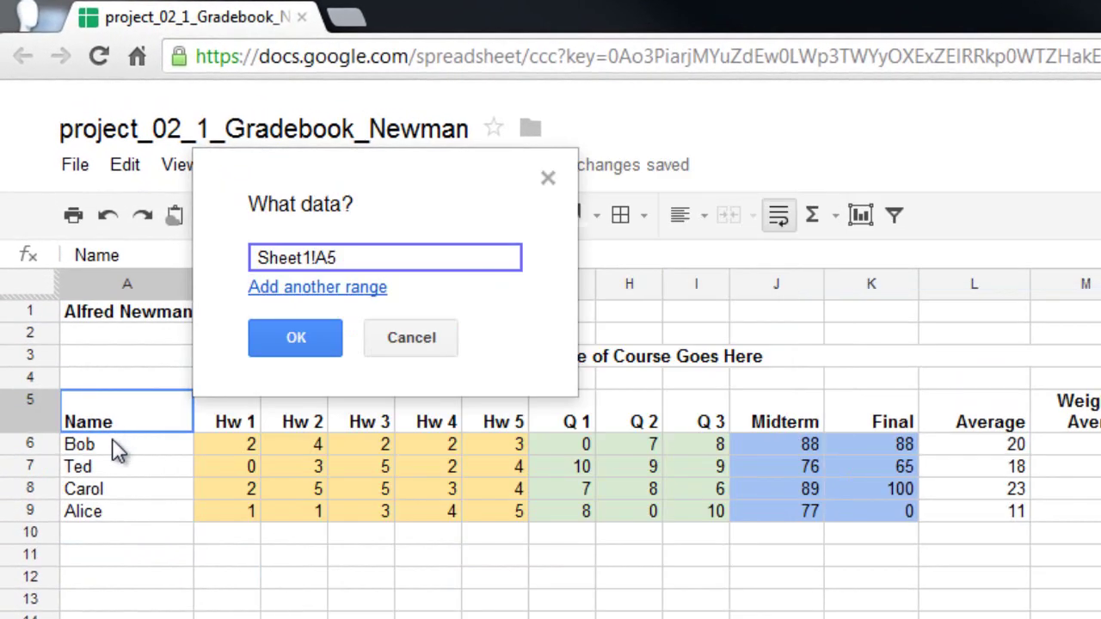
{"action": "left_click_drag", "start_coordinate": [118, 449], "coordinate": [101, 509]}
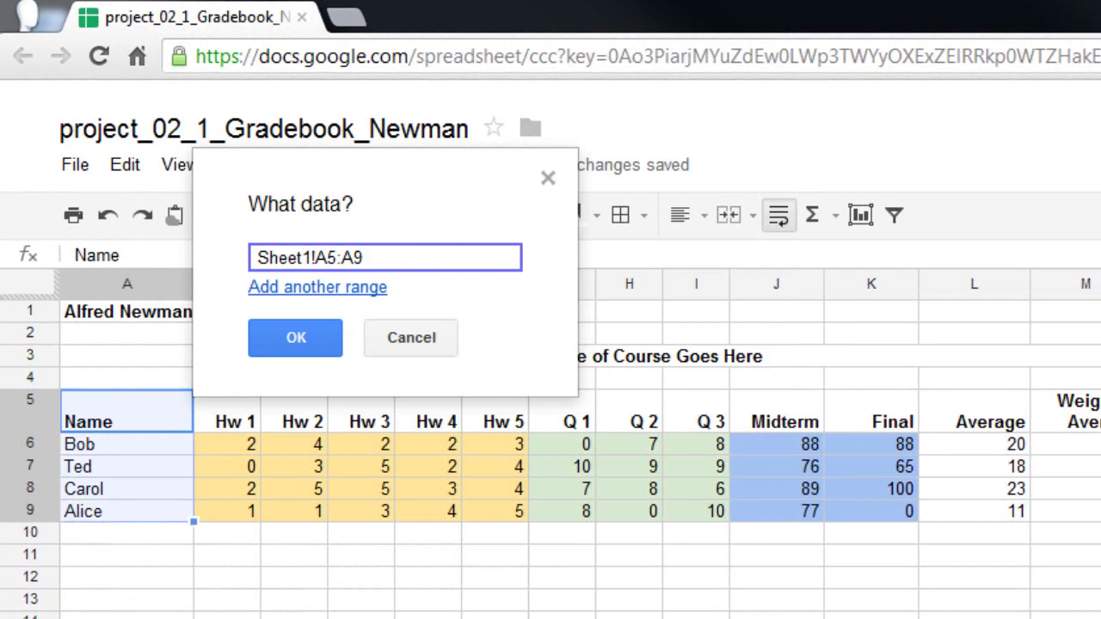
Add the Weighted Average column, Sheet1!M5:M9, as a second data range and accept both ranges.
{"action": "left_click", "coordinate": [381, 292]}
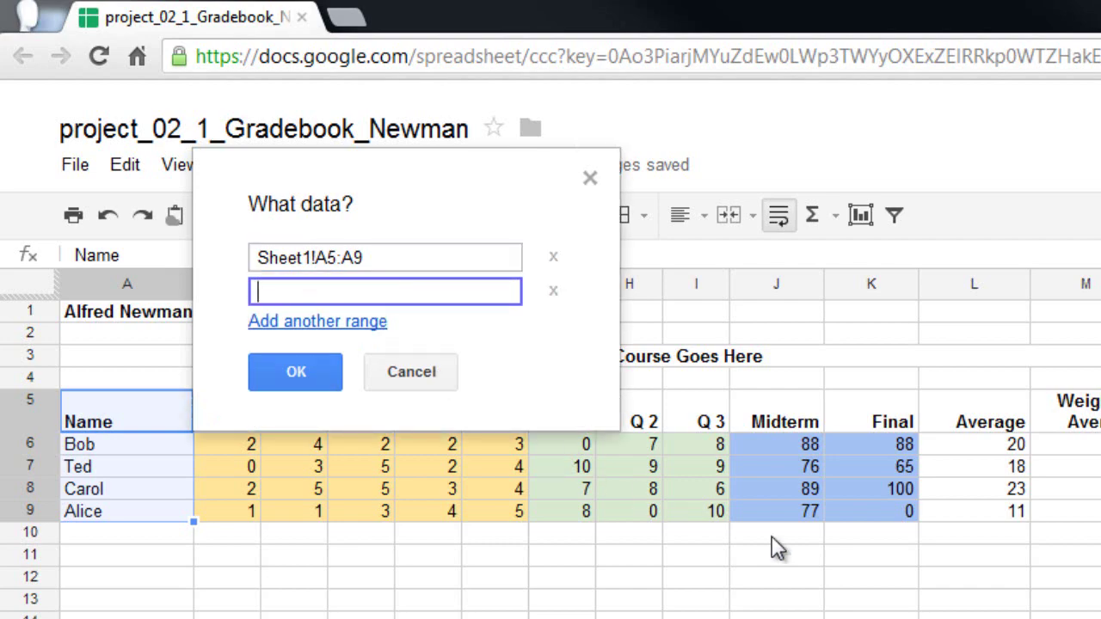
{"action": "left_click_drag", "start_coordinate": [1090, 417], "coordinate": [1094, 487]}
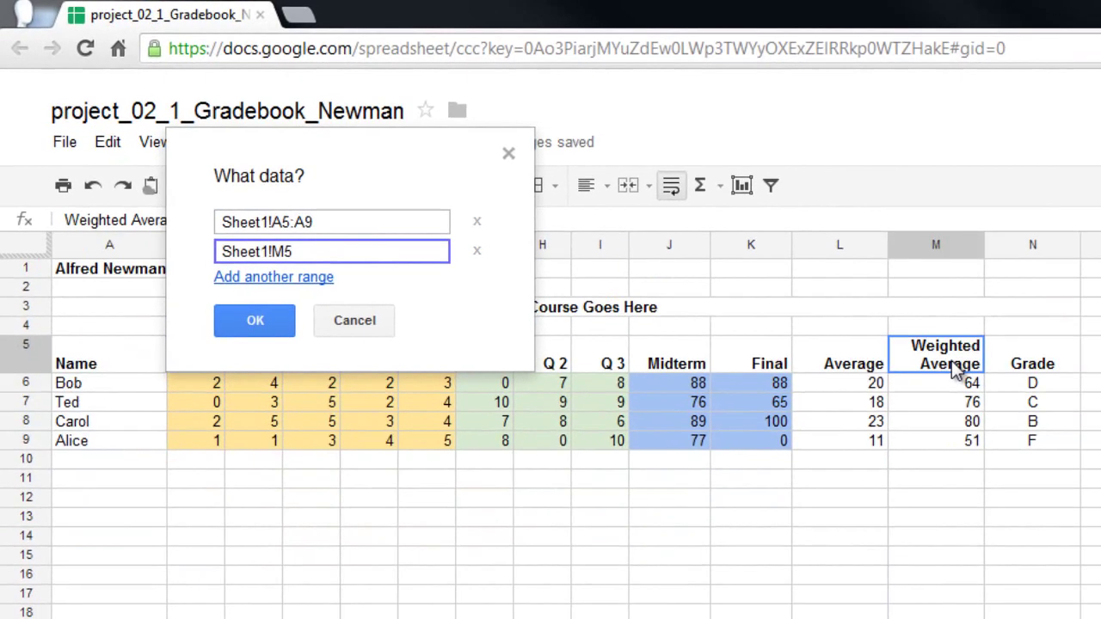
{"action": "left_click_drag", "start_coordinate": [721, 319], "coordinate": [721, 334]}
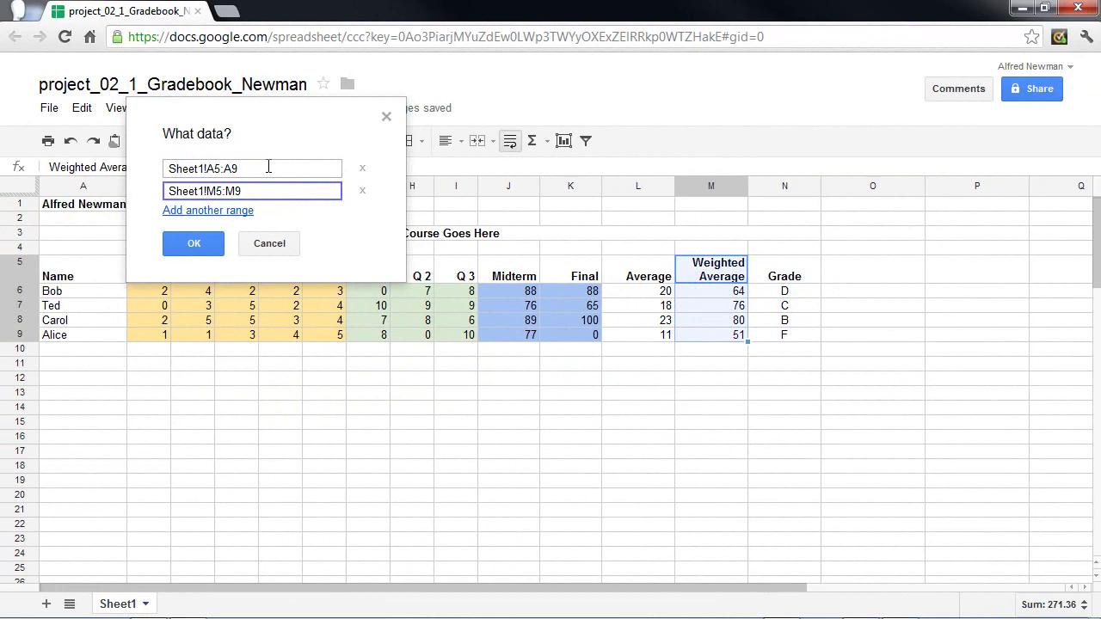
{"action": "left_click", "coordinate": [268, 167]}
{"action": "left_click", "coordinate": [269, 191]}
{"action": "left_click", "coordinate": [264, 169]}
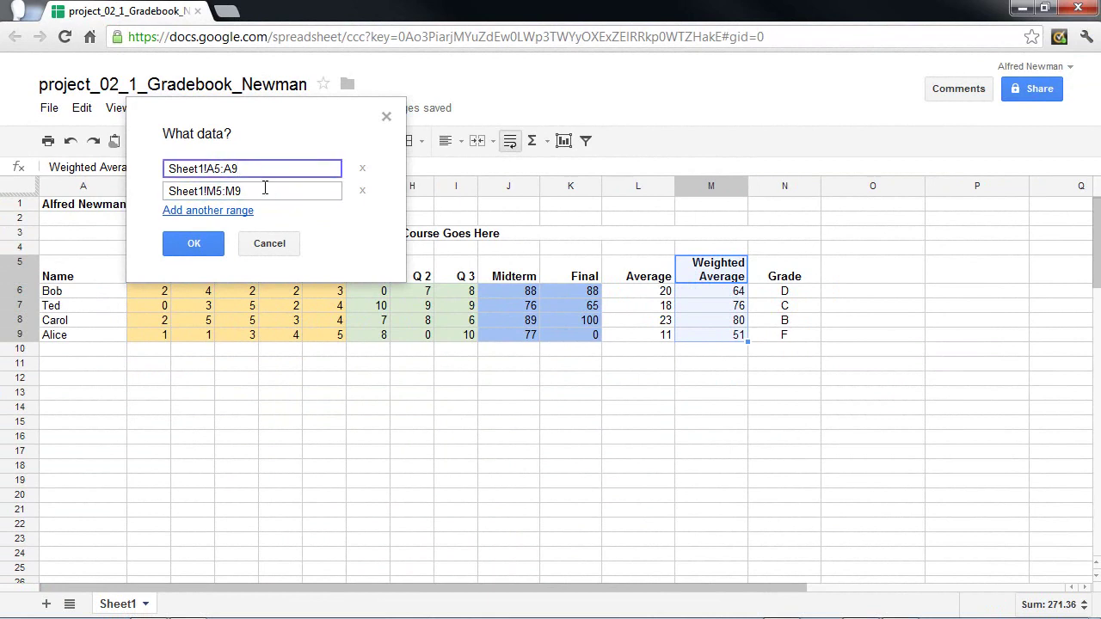
{"action": "left_click", "coordinate": [265, 190]}
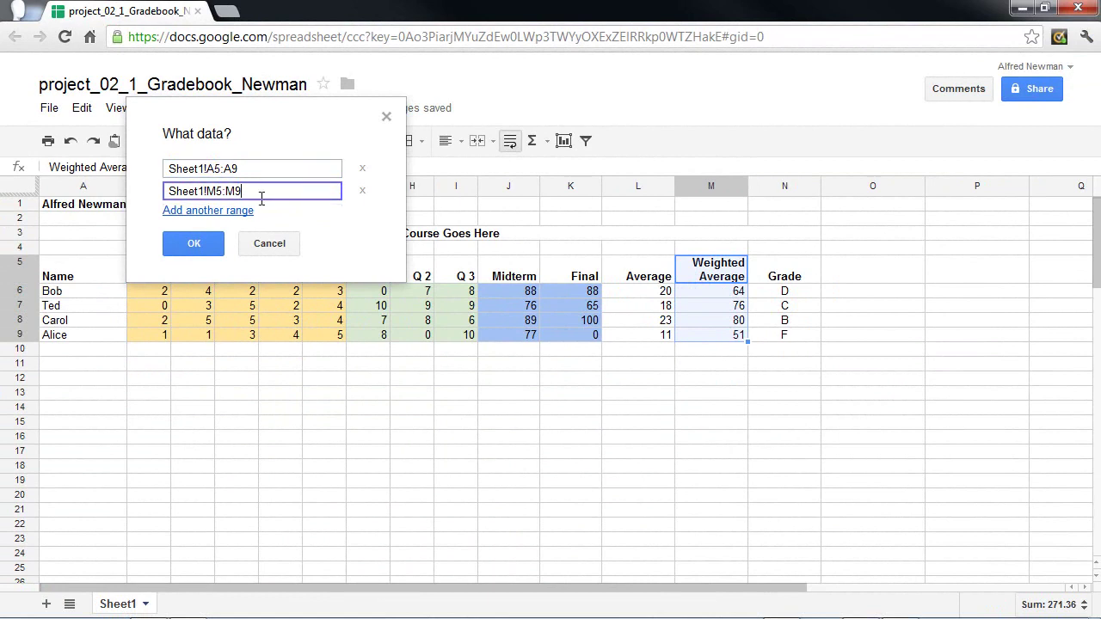
{"action": "left_click", "coordinate": [215, 248]}
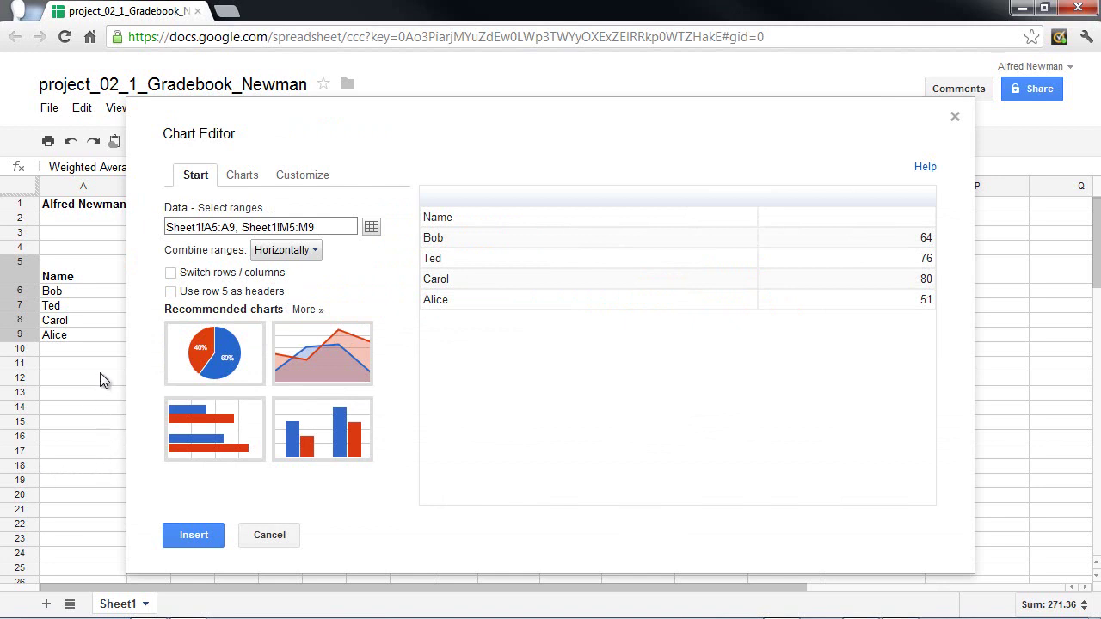
Use row 5 as headers and choose the column chart after previewing other recommended chart types.
{"action": "left_click", "coordinate": [171, 292]}
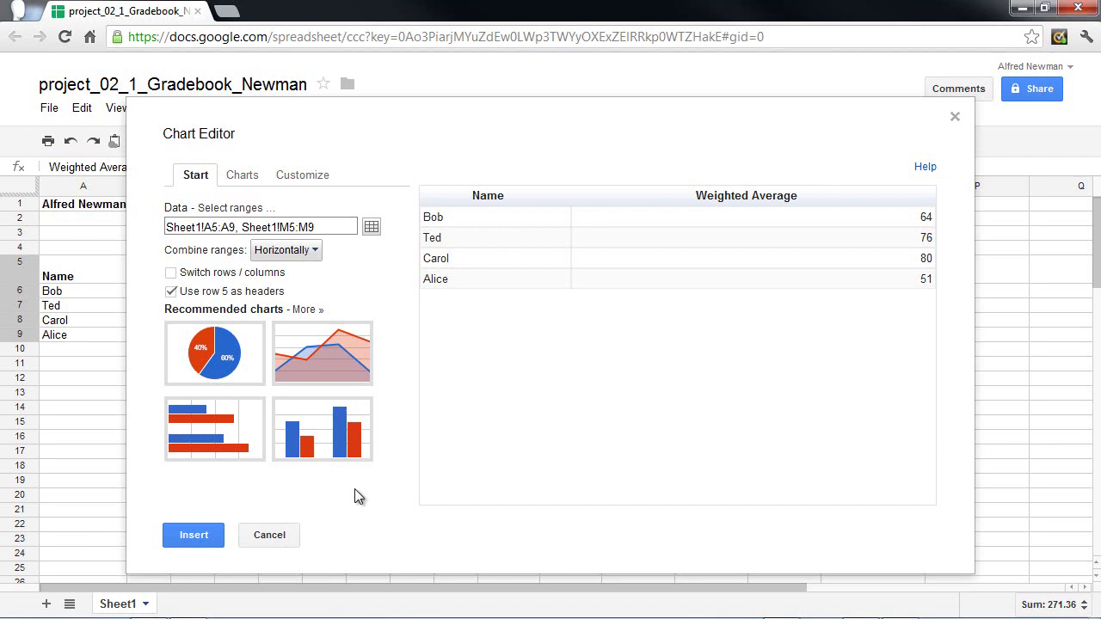
{"action": "left_click", "coordinate": [254, 383]}
{"action": "left_click", "coordinate": [308, 389]}
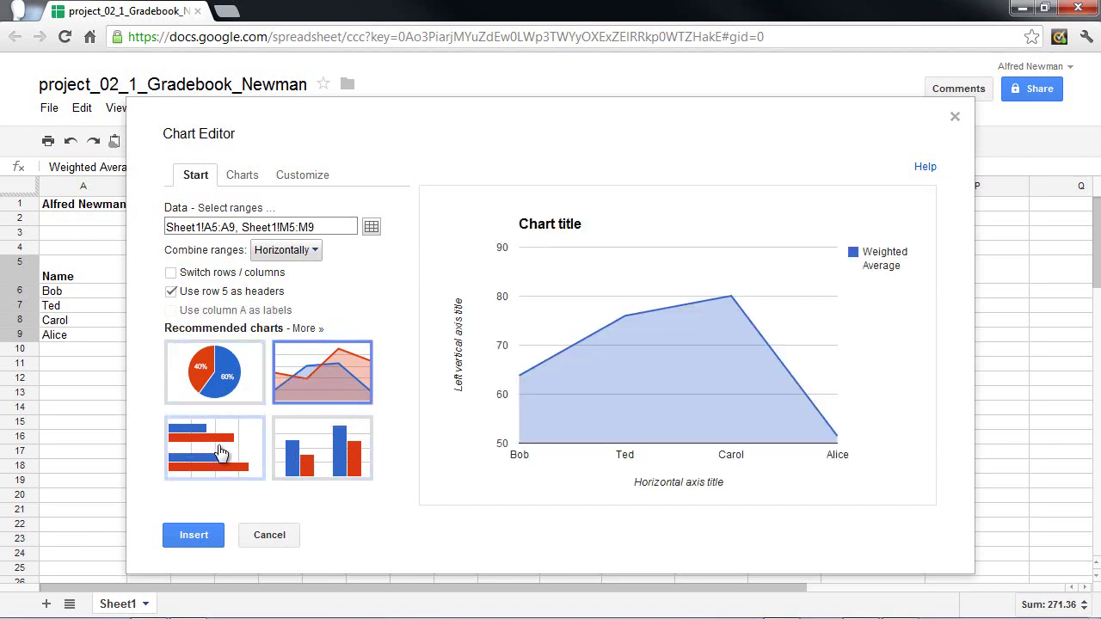
{"action": "left_click", "coordinate": [221, 453]}
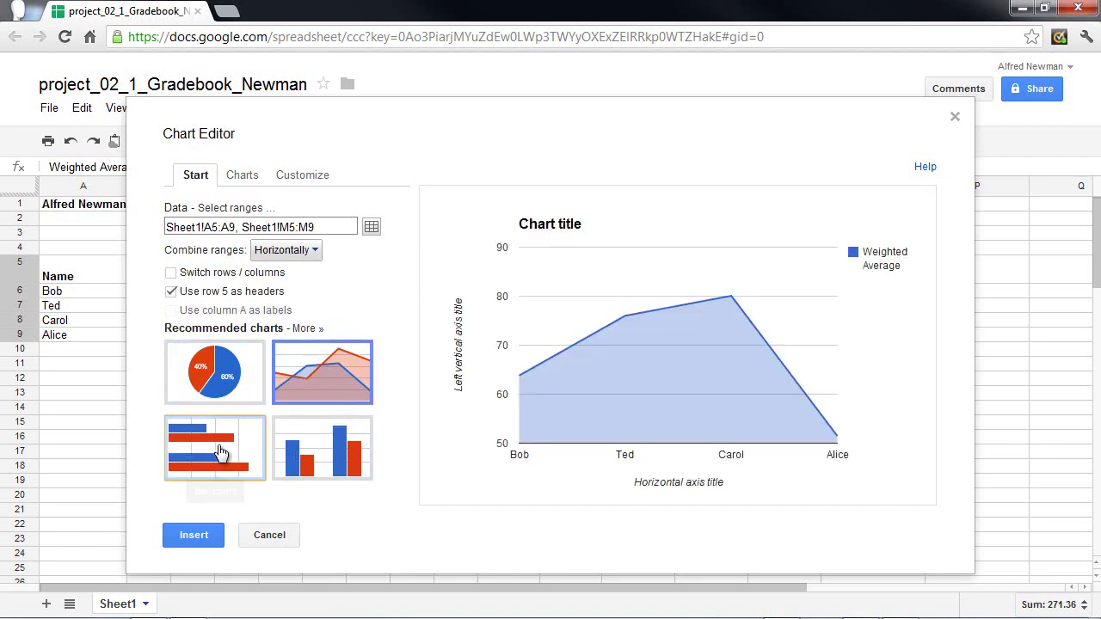
{"action": "left_click", "coordinate": [324, 471]}
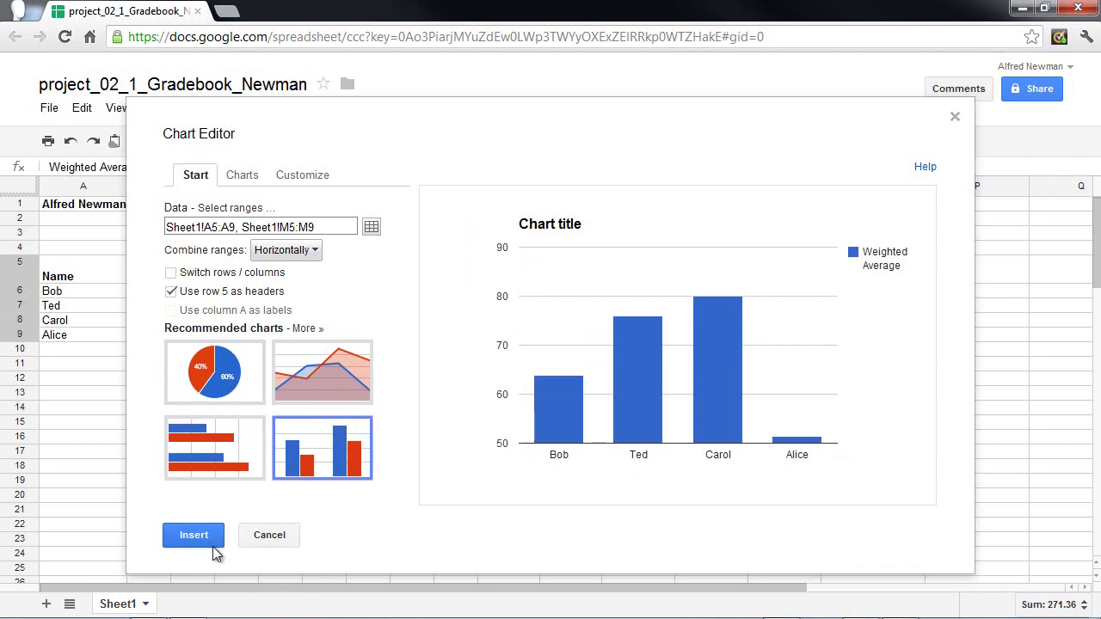
Replace the default chart title with "Biology 101".
{"action": "left_click", "coordinate": [330, 183]}
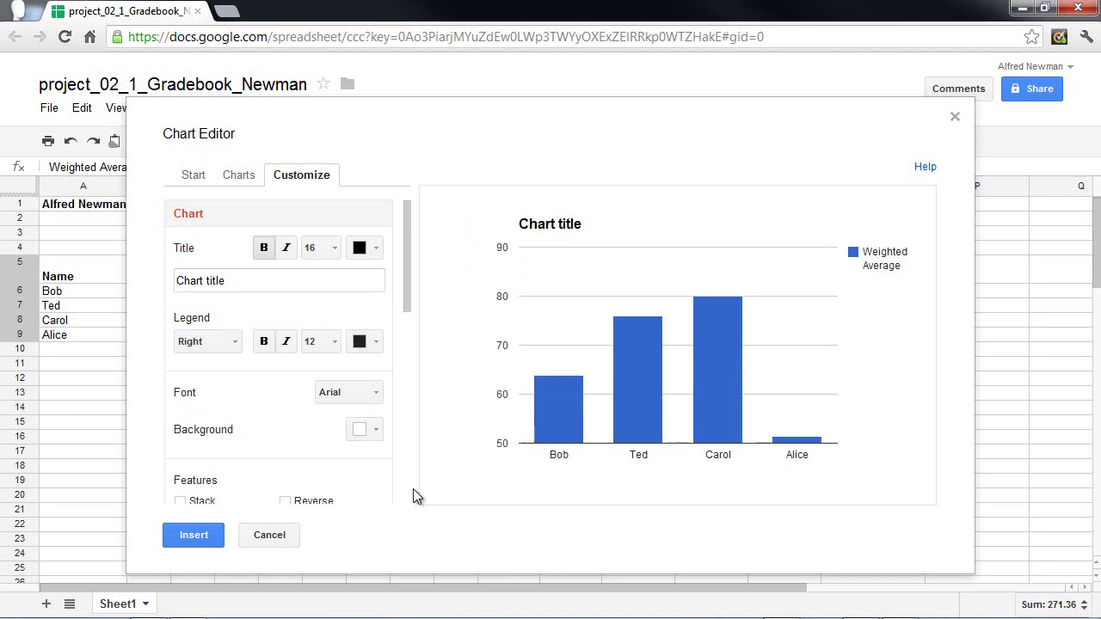
{"action": "left_click", "coordinate": [240, 281]}
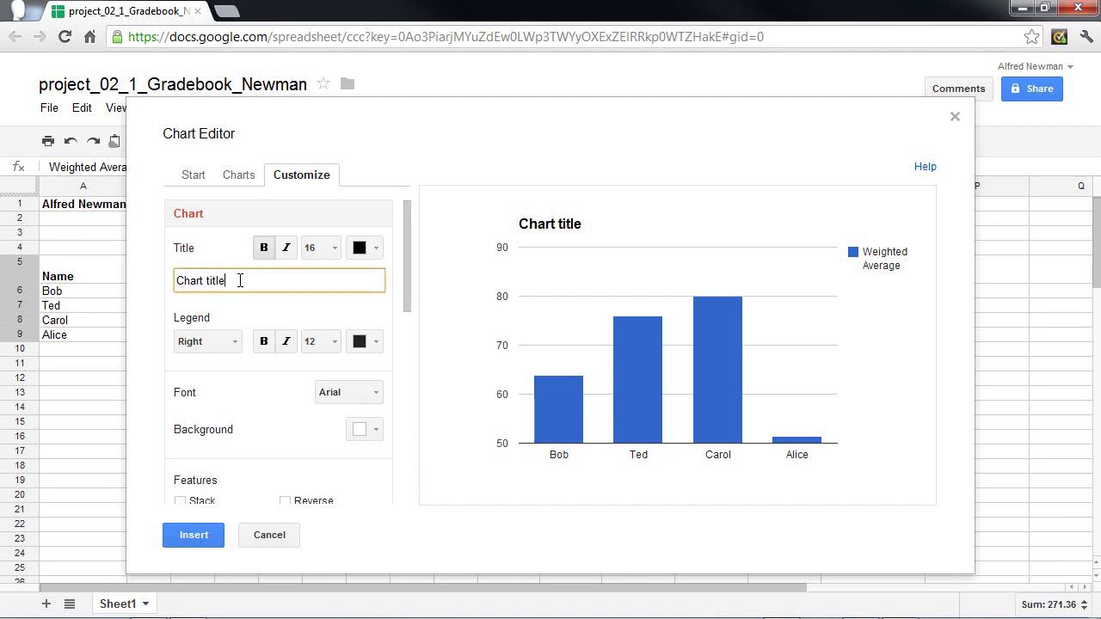
{"action": "left_click_drag", "start_coordinate": [240, 280], "coordinate": [168, 288]}
{"action": "type", "text": "Biology 101"}
Format the chart title as non-bold, blue text with font size 20.
{"action": "left_click", "coordinate": [265, 249]}
{"action": "left_click", "coordinate": [367, 248]}
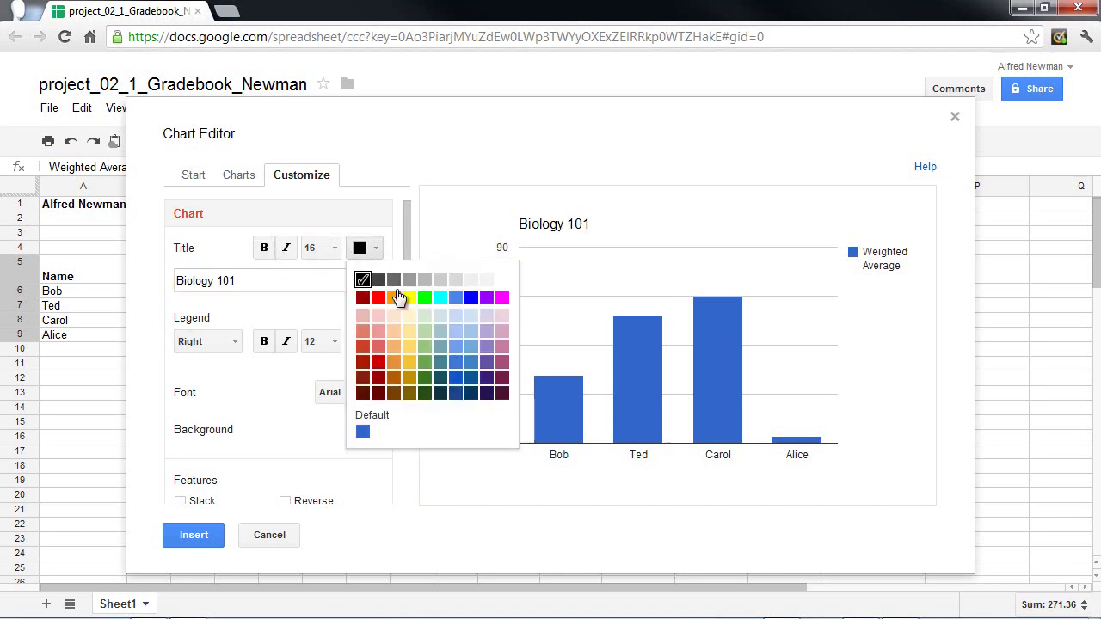
{"action": "left_click", "coordinate": [471, 299]}
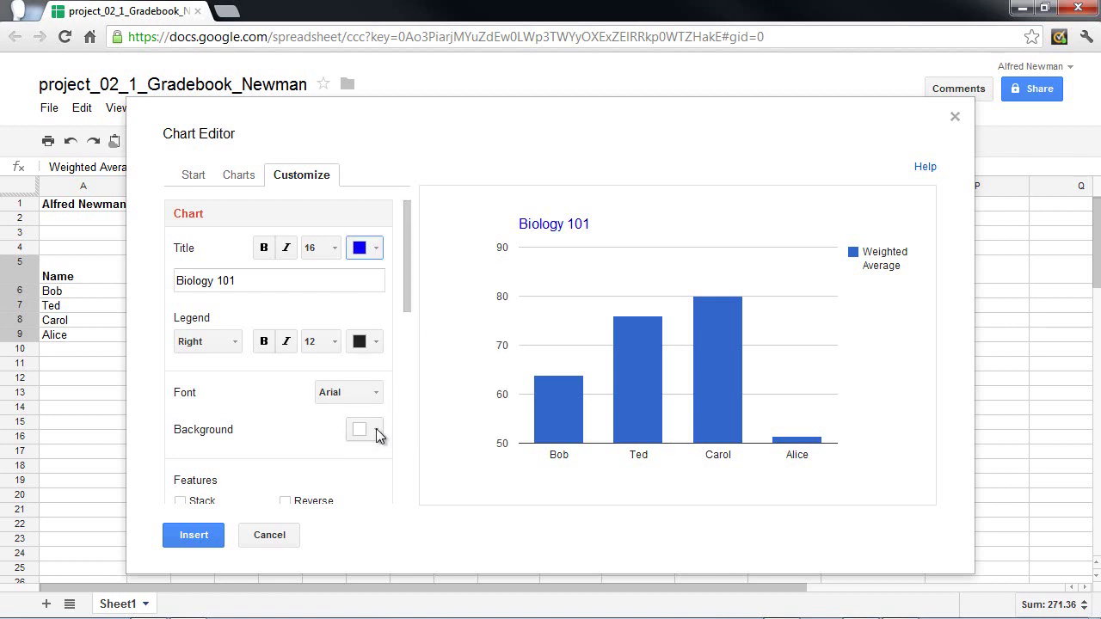
{"action": "left_click", "coordinate": [332, 248]}
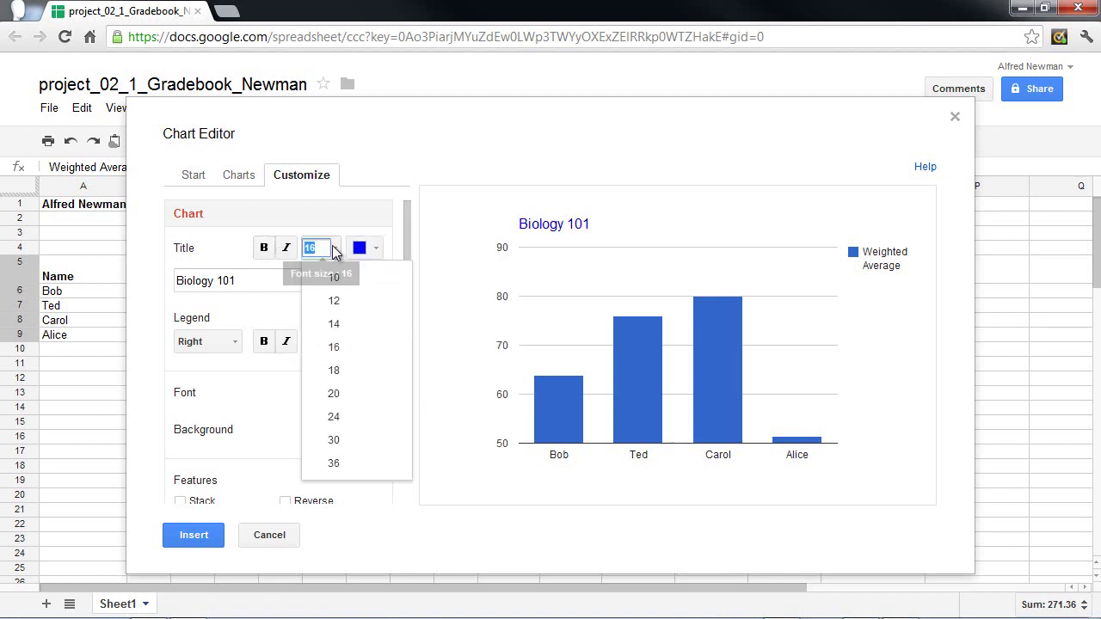
{"action": "left_click", "coordinate": [335, 394]}
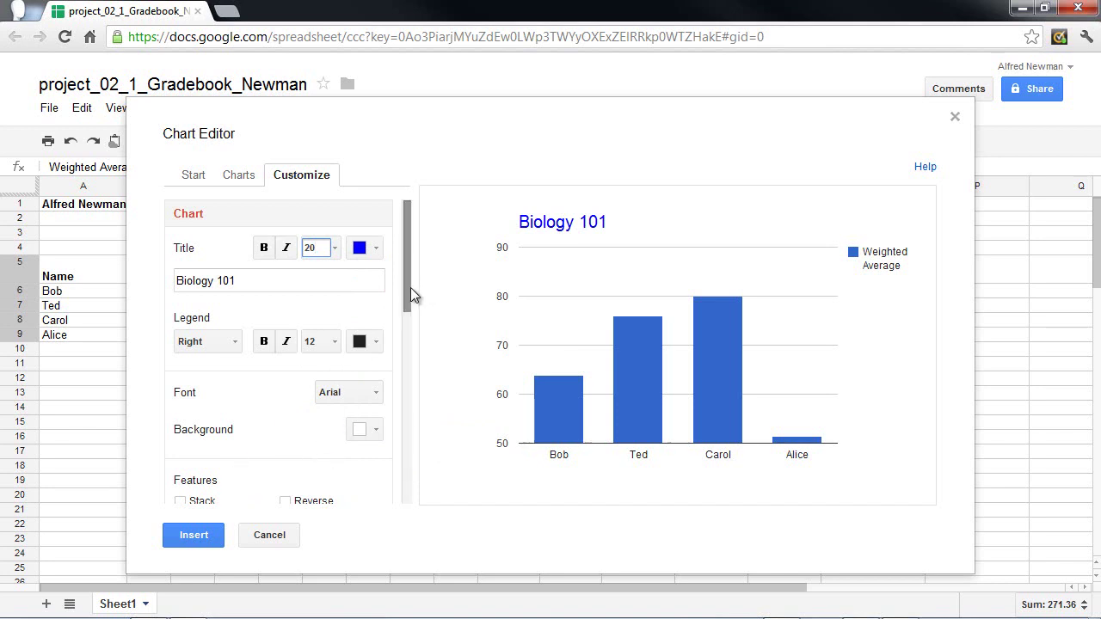
Set the chart's horizontal axis title to "Names".
{"action": "left_click_drag", "start_coordinate": [409, 287], "coordinate": [403, 415]}
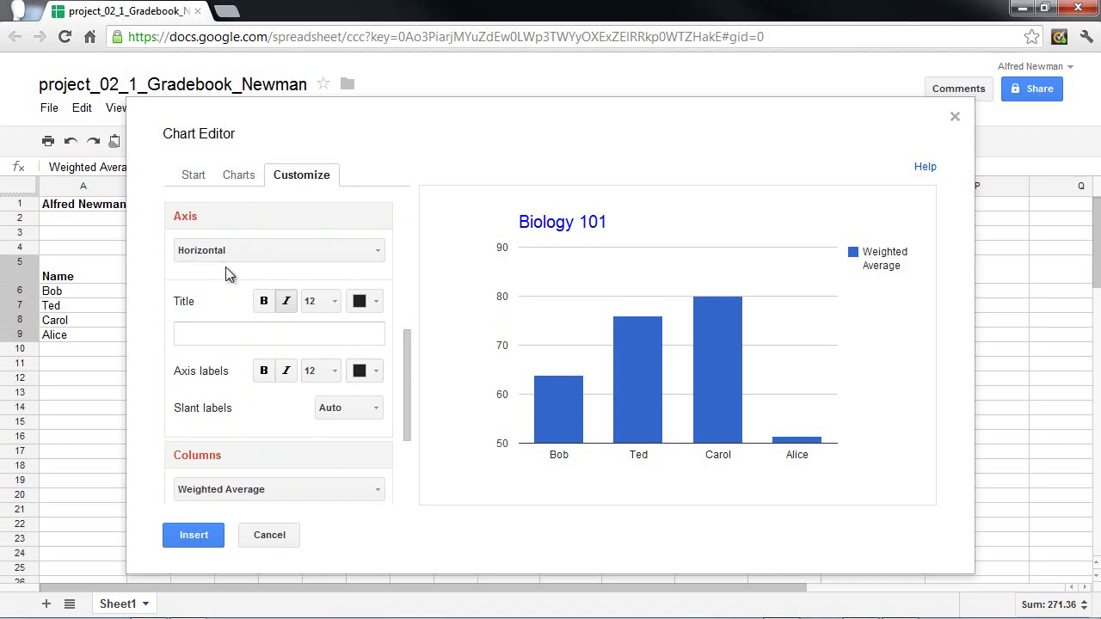
{"action": "left_click", "coordinate": [230, 335]}
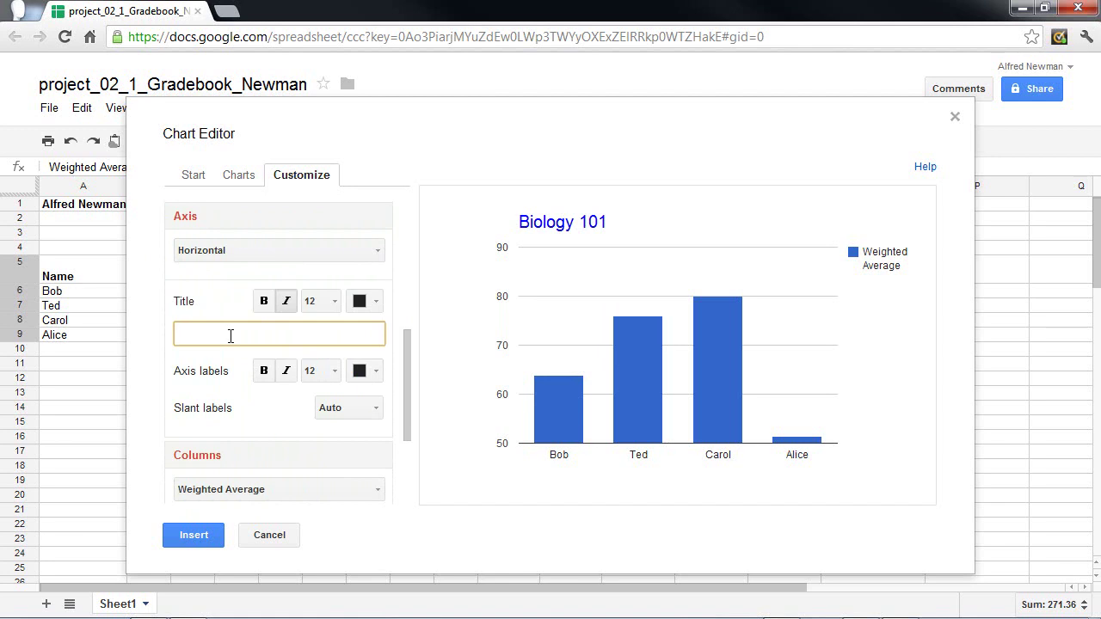
{"action": "type", "text": "Names"}
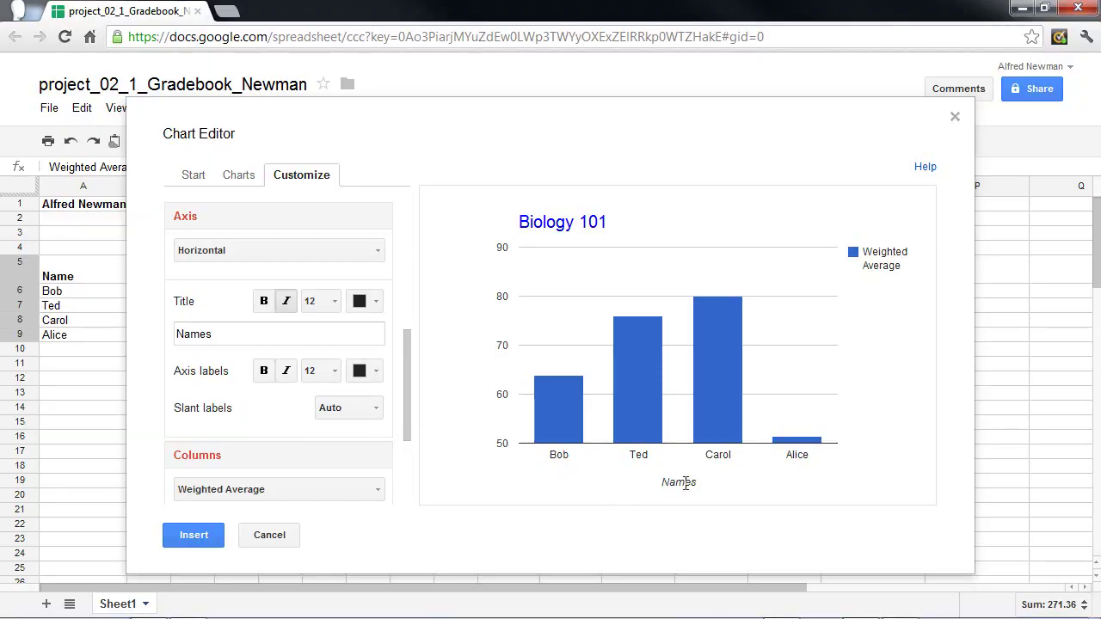
Set the left vertical axis title to "Weighted Averages" and apply the chart settings to the sheet.
{"action": "left_click", "coordinate": [377, 254]}
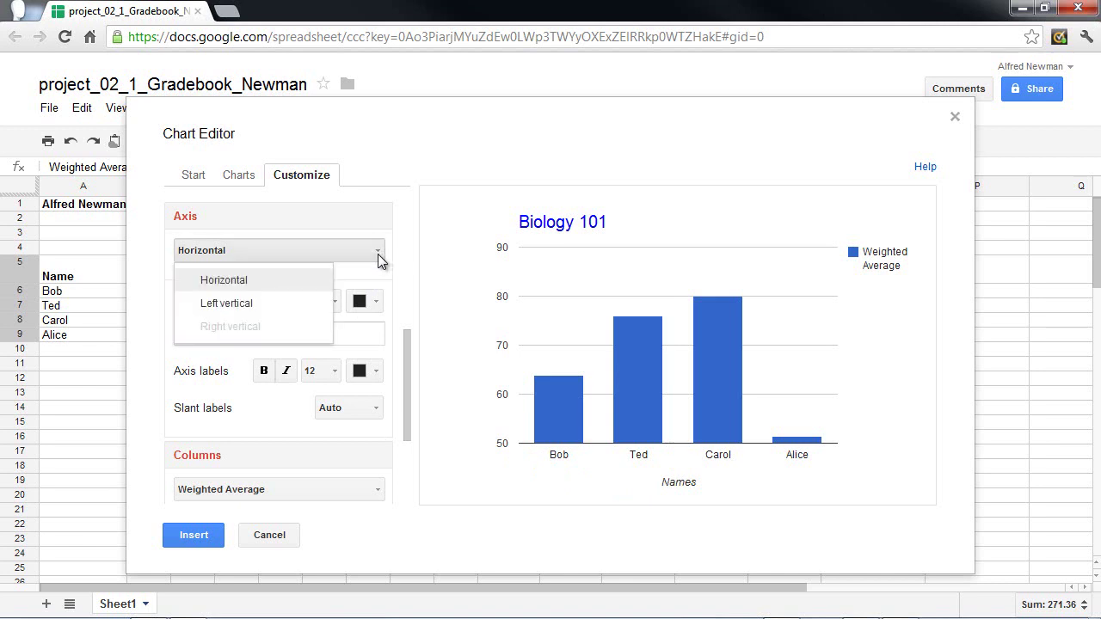
{"action": "left_click", "coordinate": [262, 311]}
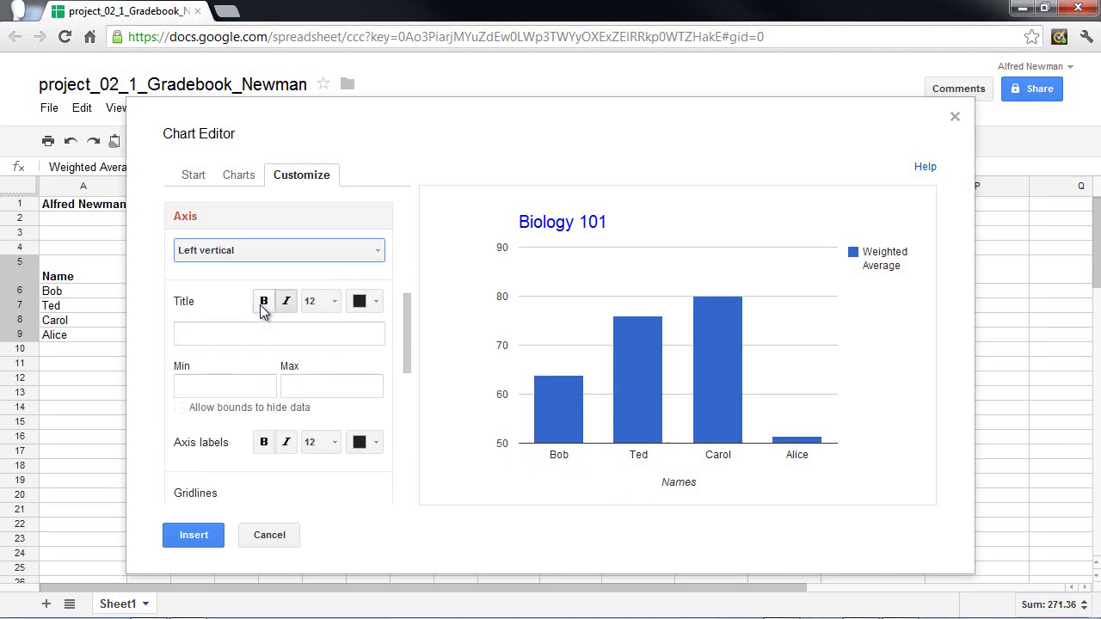
{"action": "left_click", "coordinate": [226, 336]}
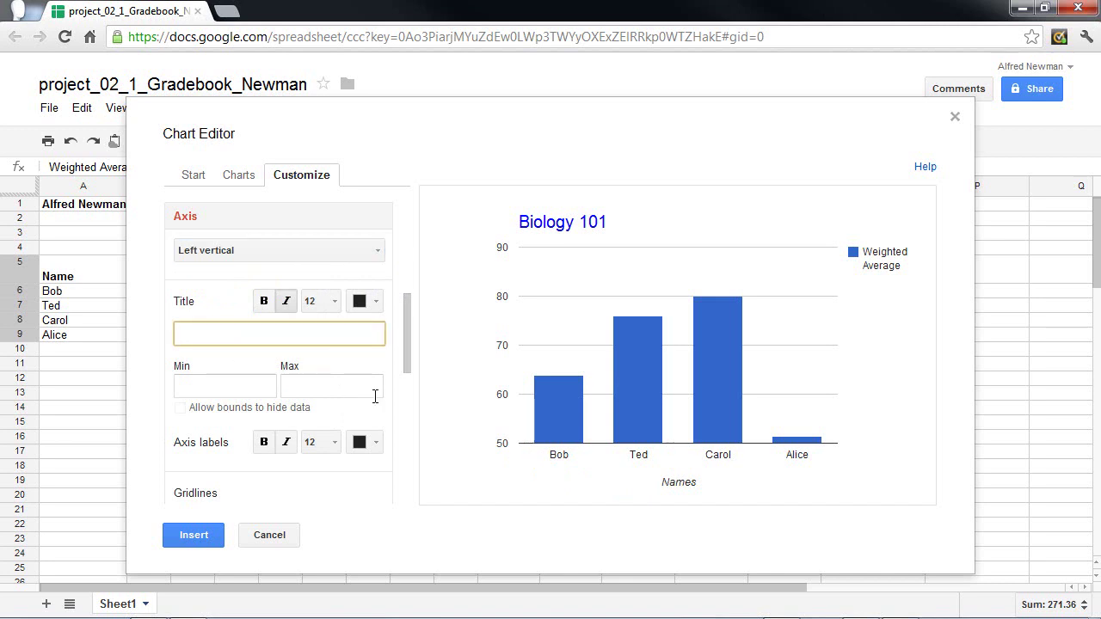
{"action": "type", "text": "Weighted Averages"}
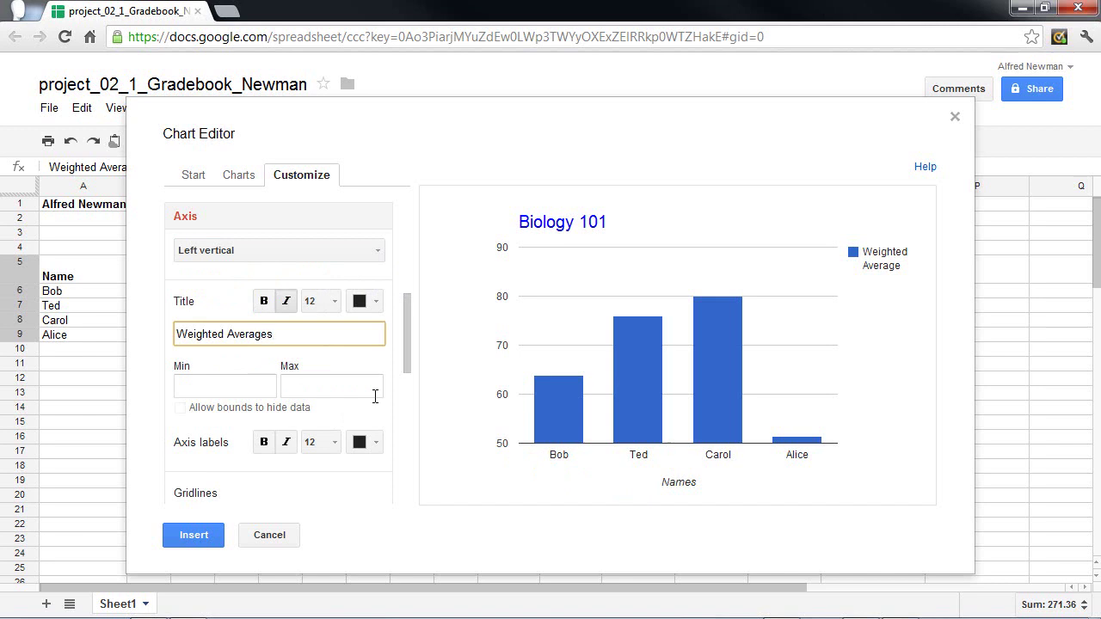
{"action": "left_click", "coordinate": [315, 505]}
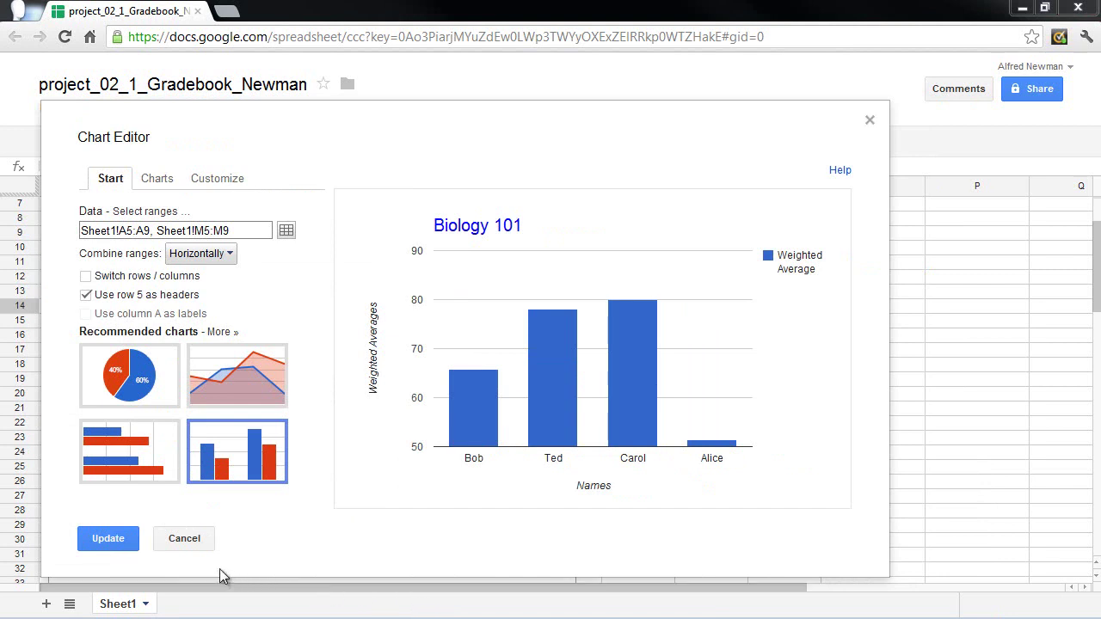
{"action": "left_click", "coordinate": [133, 549]}
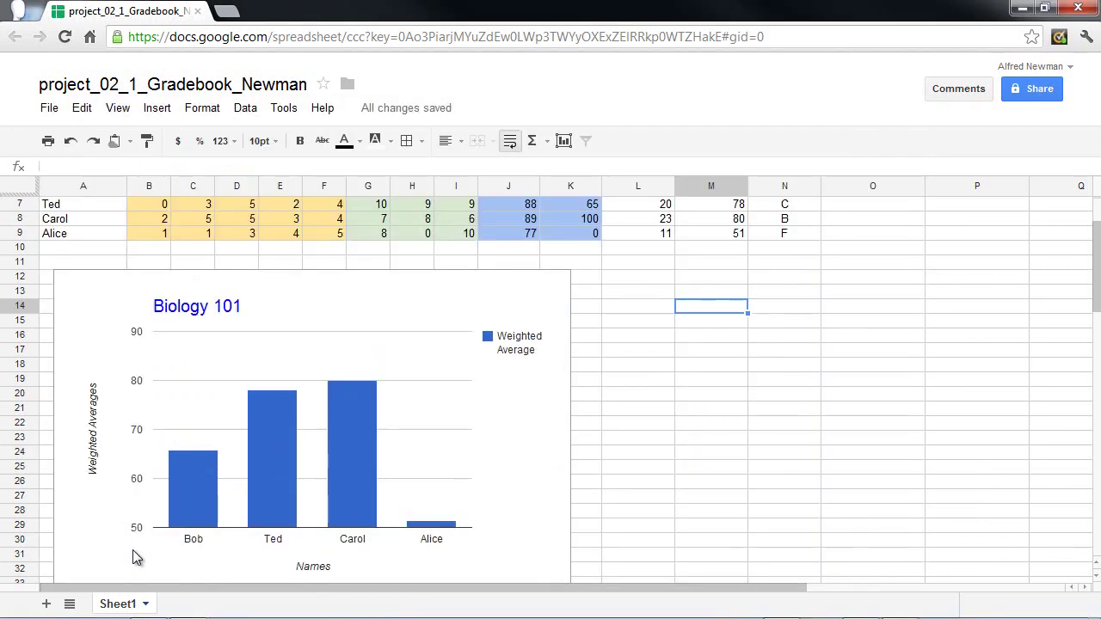